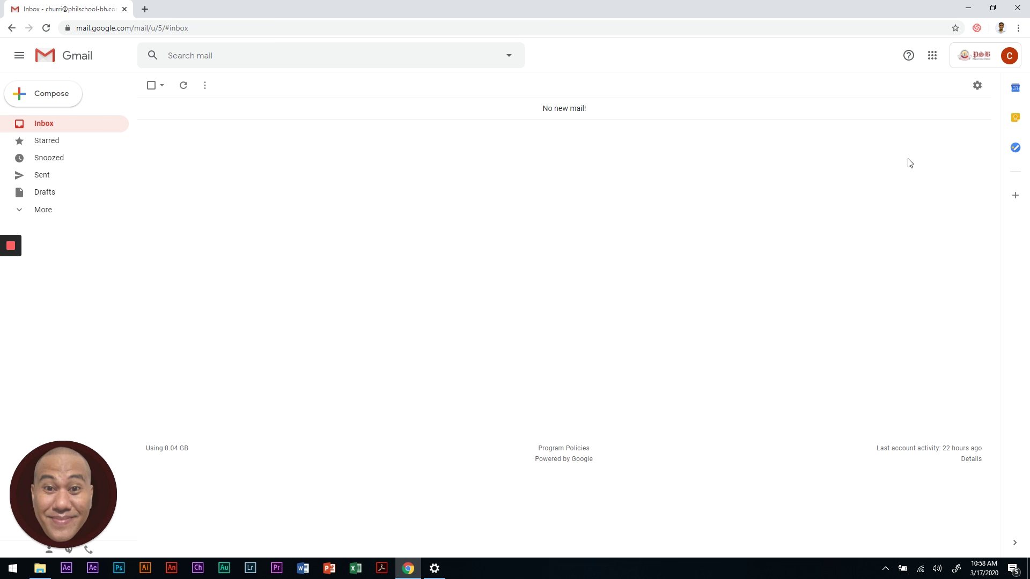
- Launch Google Meet from Gmail's Google apps grid into a new tab
left_click(932, 61)
left_click(933, 60)
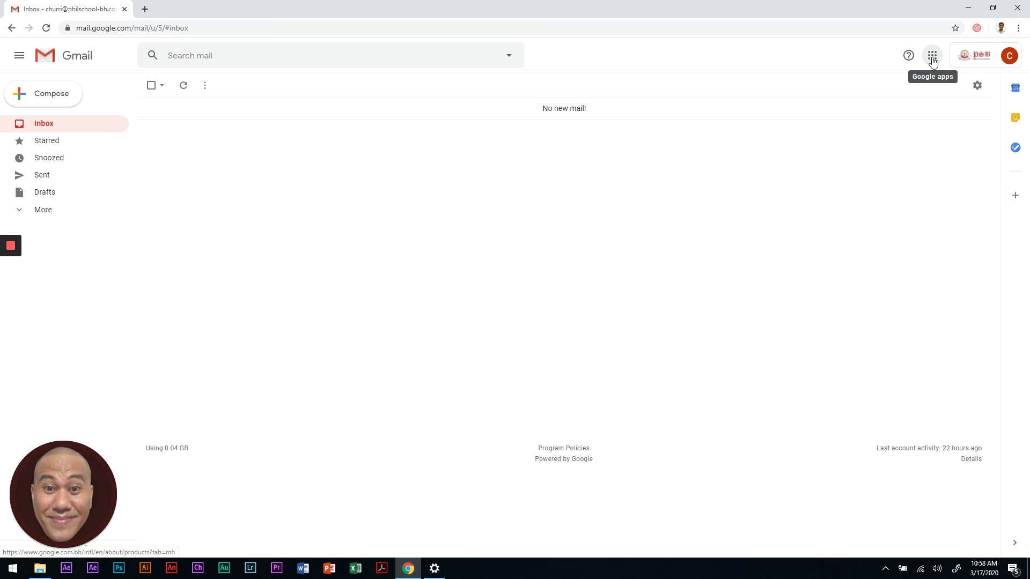
left_click(932, 61)
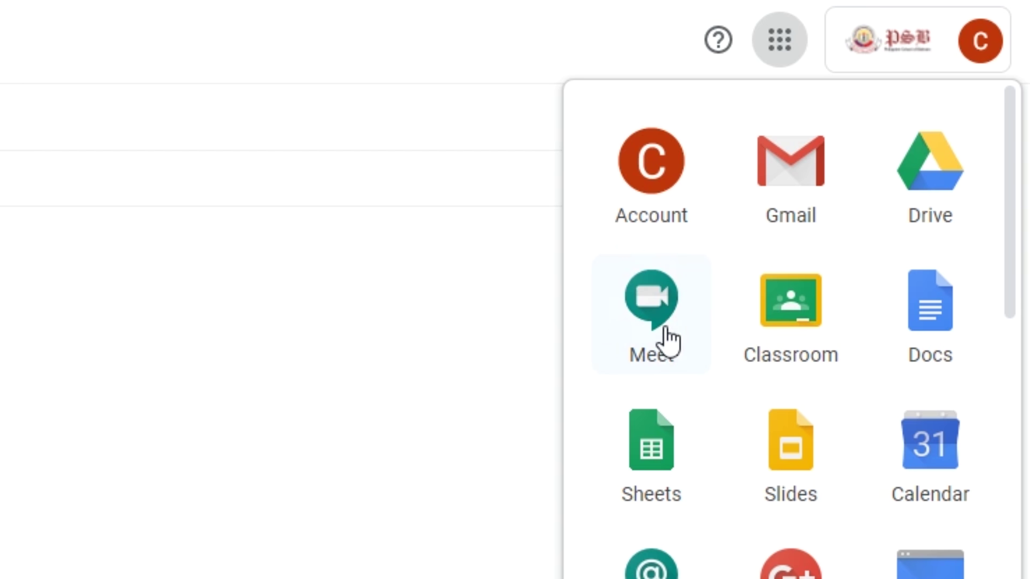
left_click(659, 322)
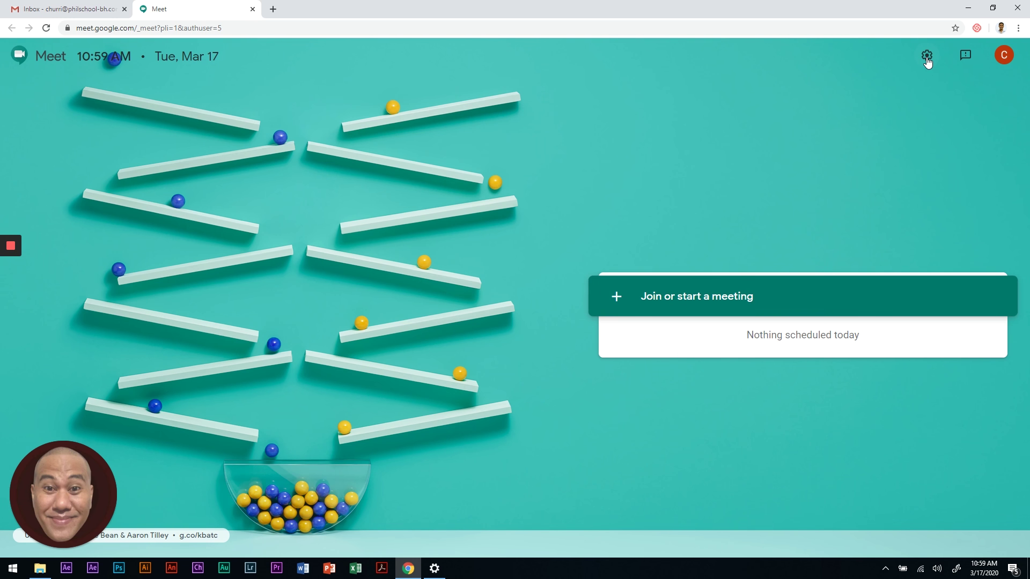
- Review the Audio and Video settings and choose 'Default - Microphone (Realtek High Definition Audio)' as microphone
left_click(927, 57)
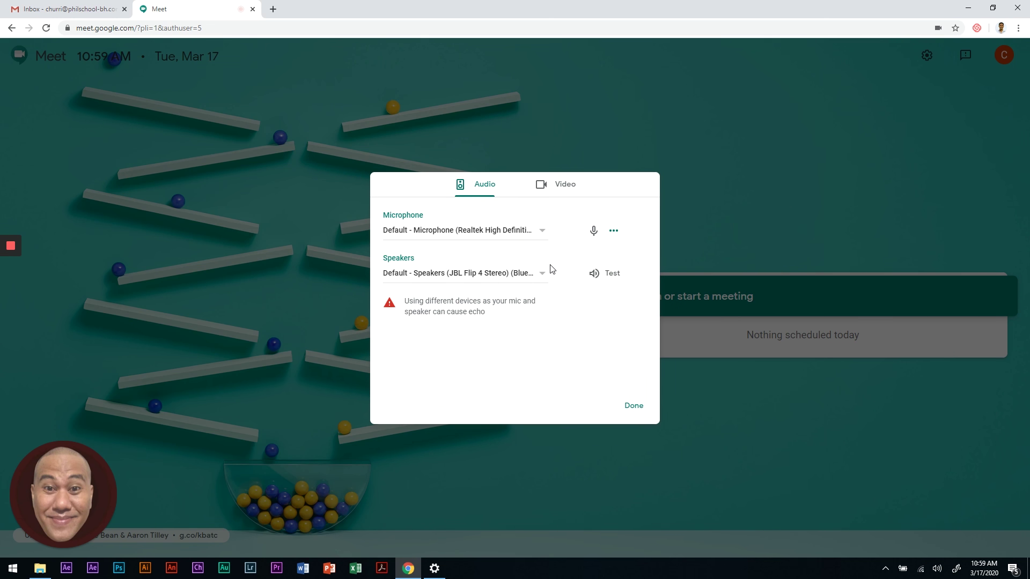
left_click(483, 191)
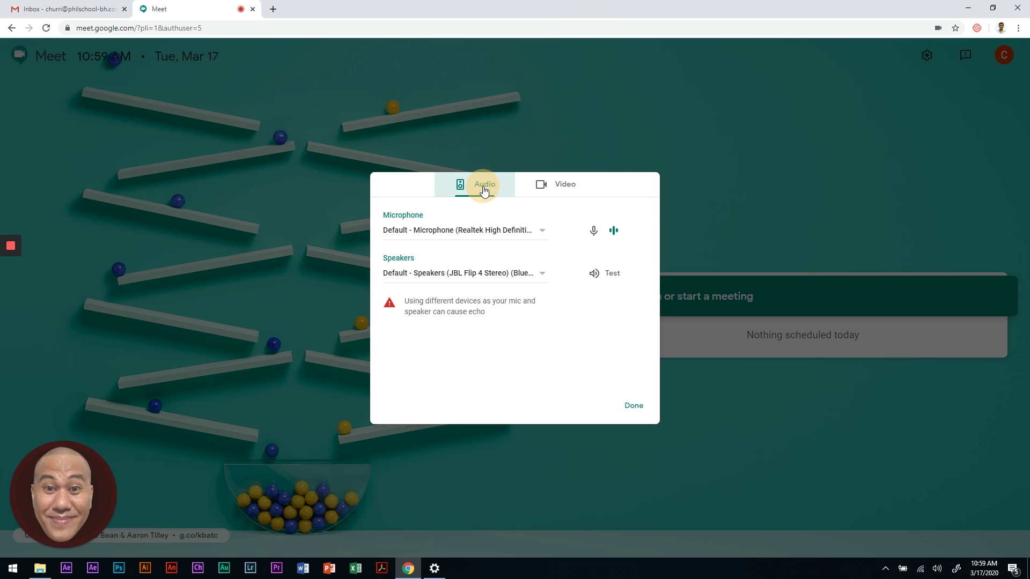
left_click(561, 191)
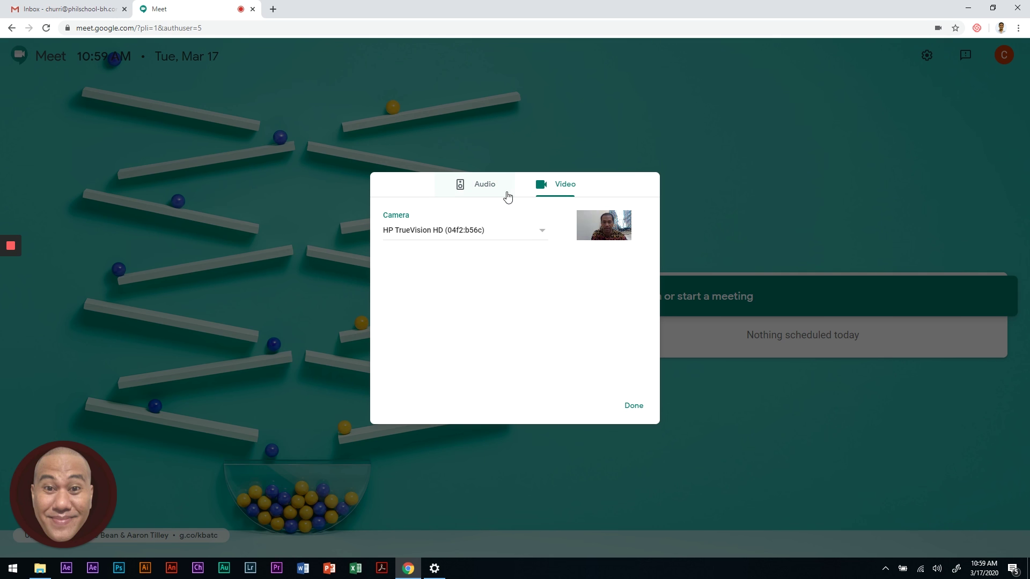
left_click(506, 194)
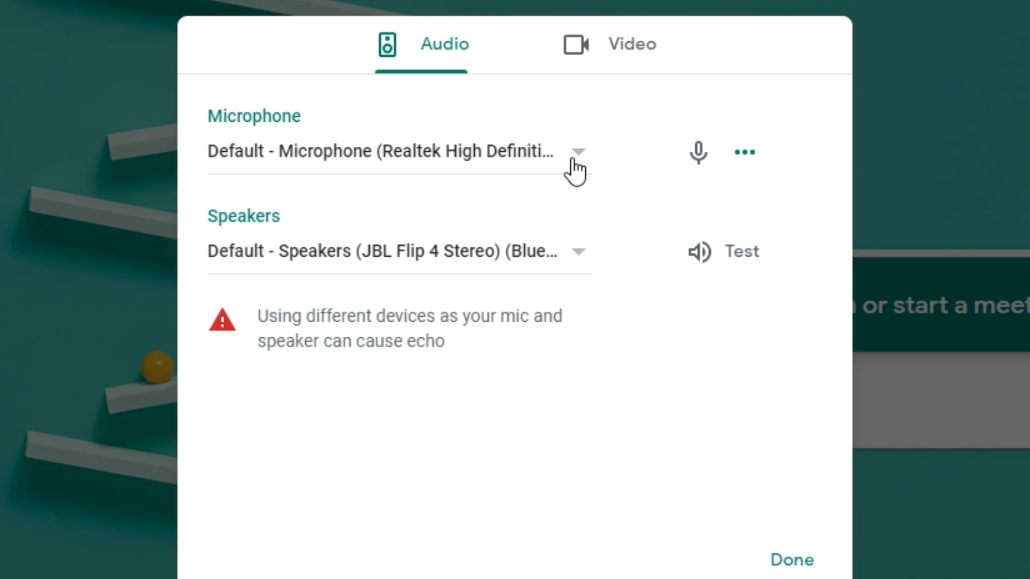
left_click(574, 166)
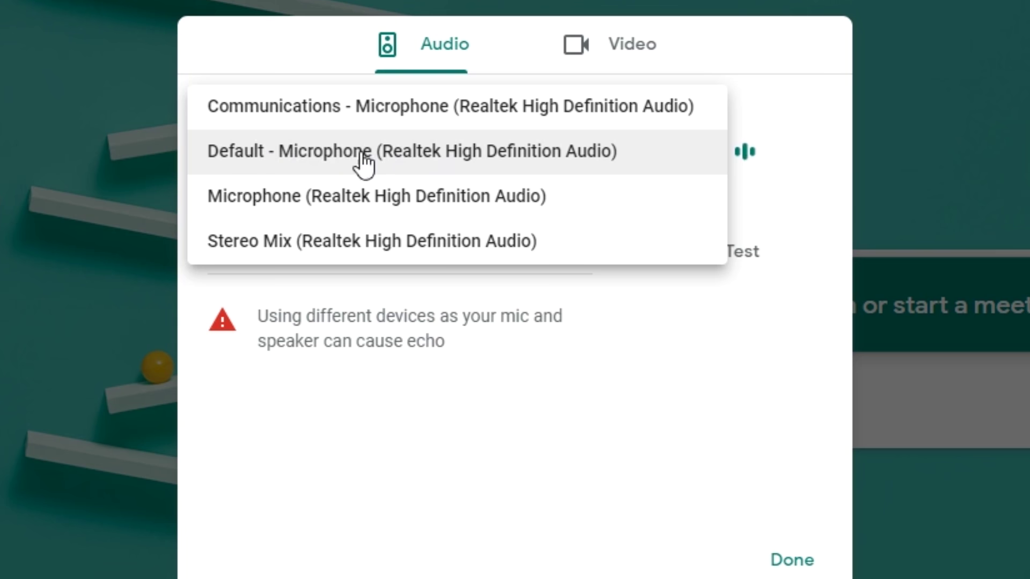
left_click(425, 162)
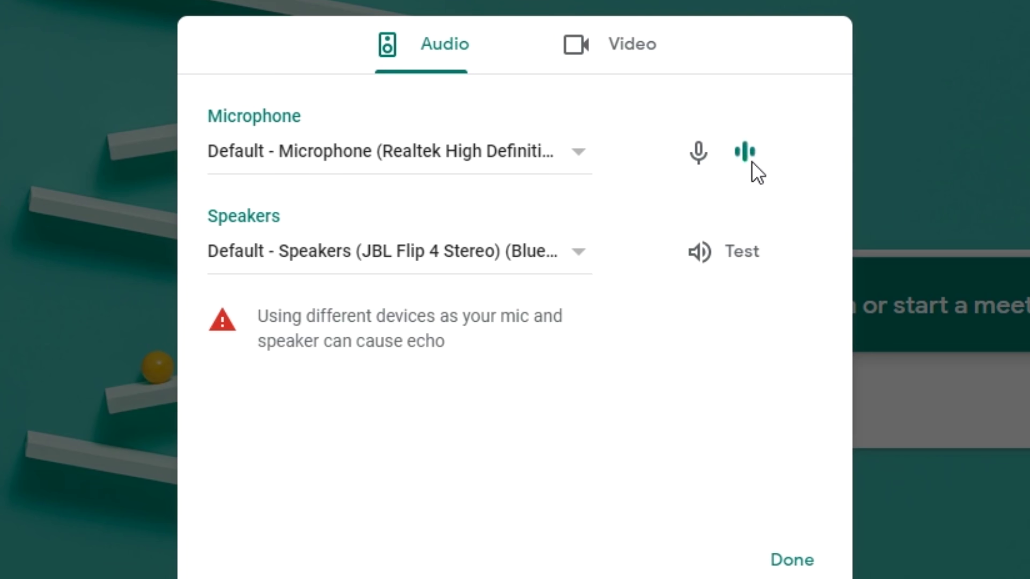
- Switch the speaker output from JBL Flip 4 to 'Speaker/Headphone (Realtek High Definition Audio)'
left_click(578, 268)
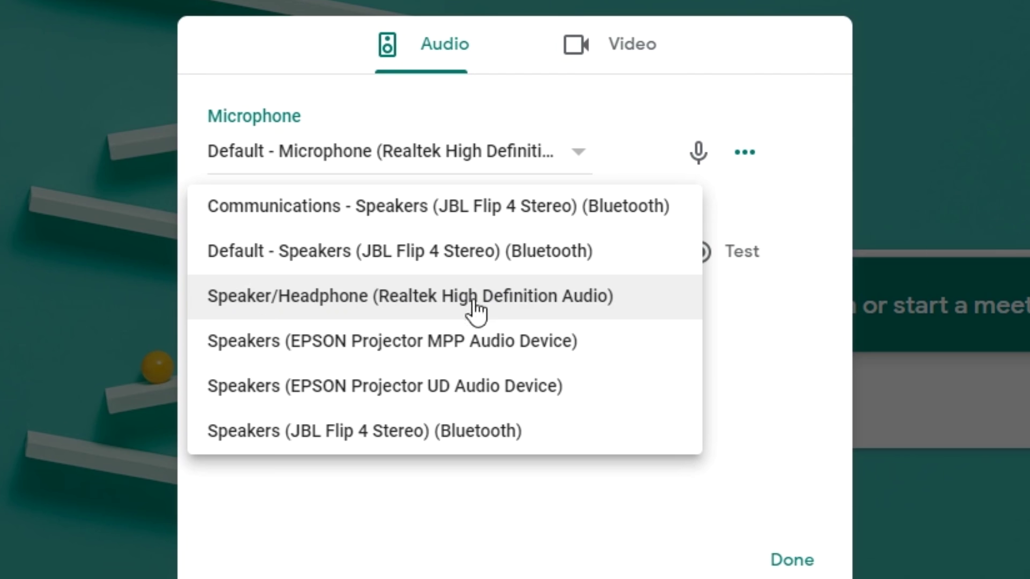
left_click(432, 310)
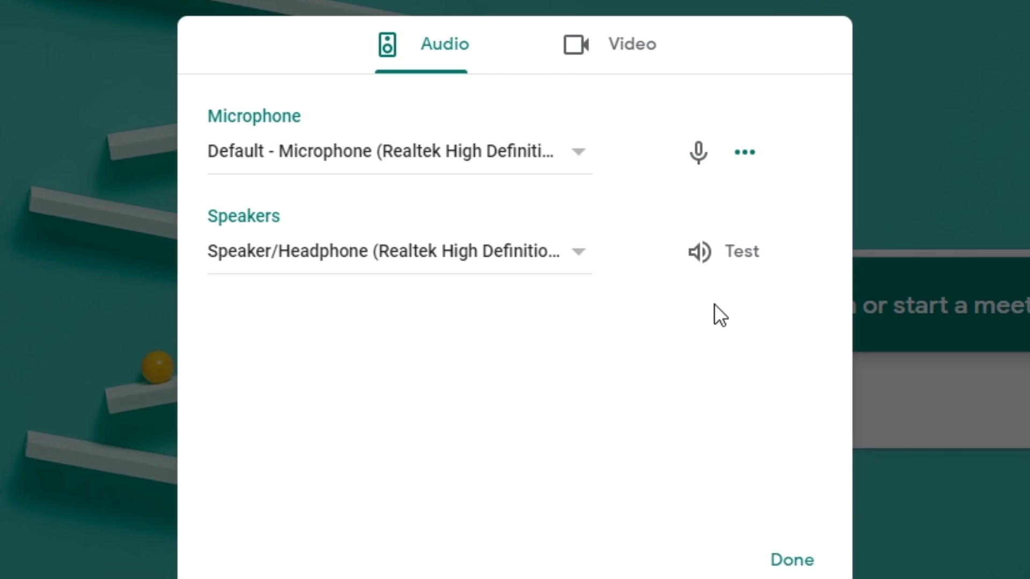
- Play a speaker test sound and keep the Default Realtek microphone selected
left_click(734, 256)
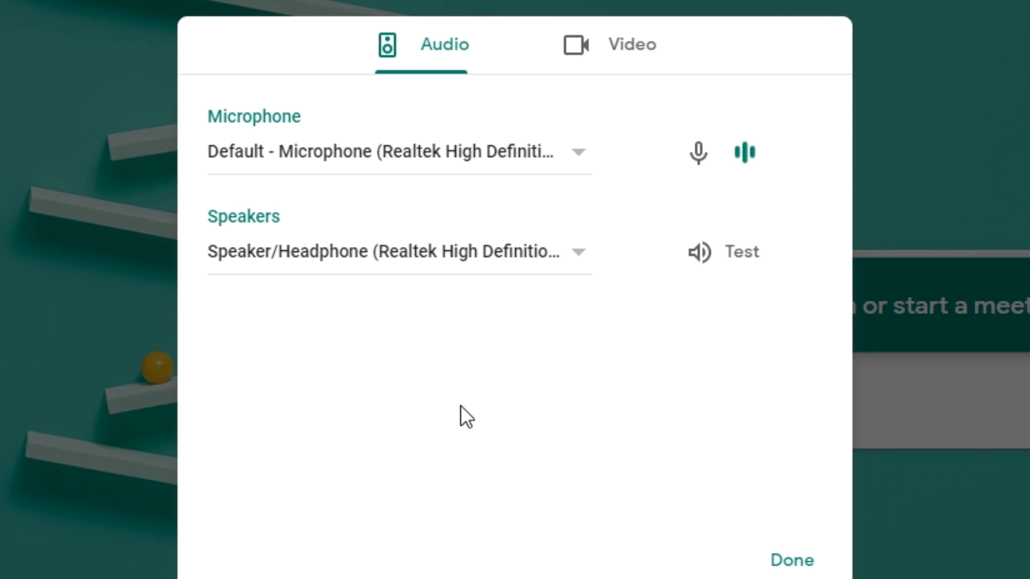
left_click(541, 155)
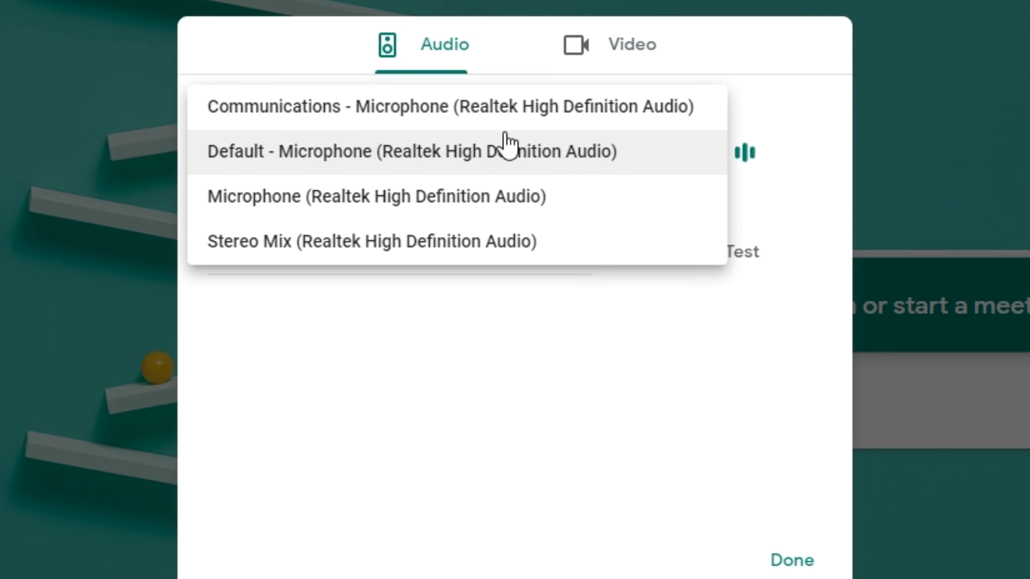
left_click(483, 152)
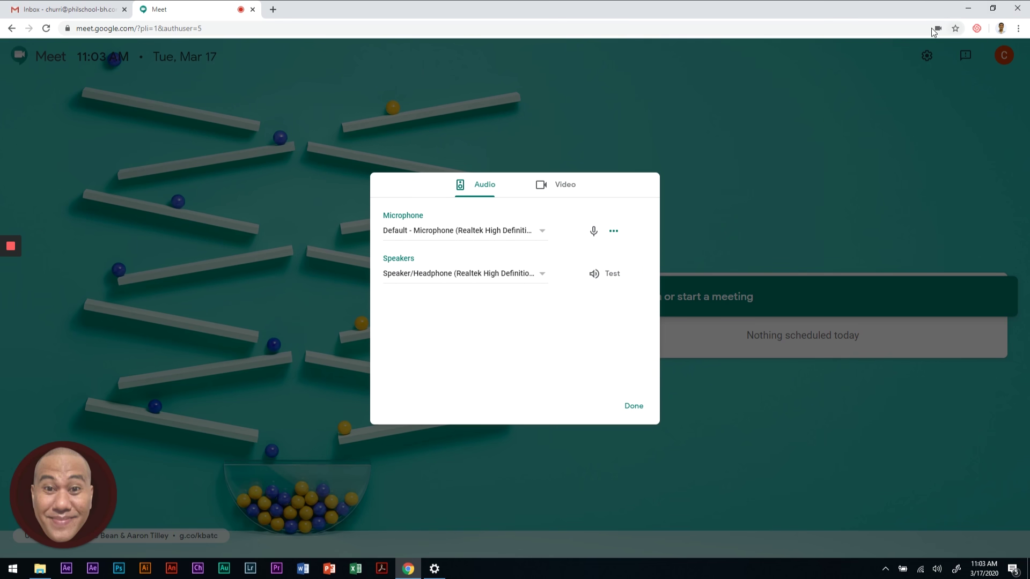
- Minimise the browser, close File Explorer and refresh the desktop
left_click(970, 8)
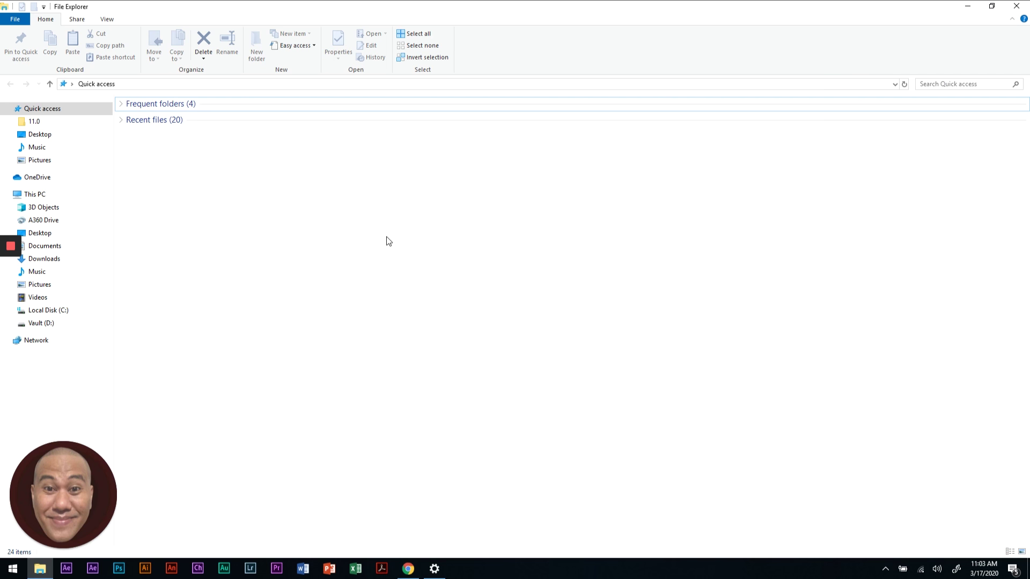
left_click(1027, 12)
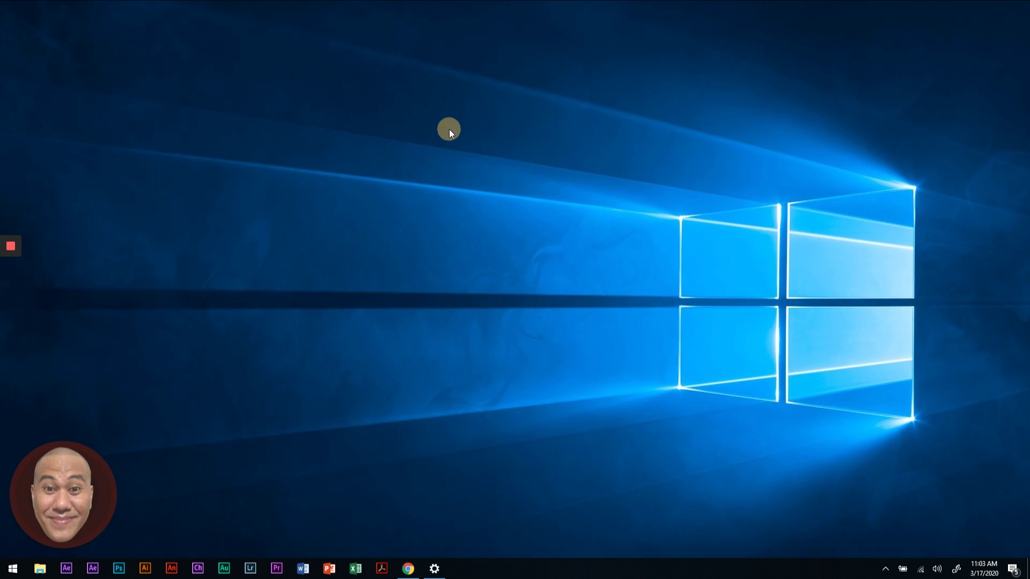
right_click(449, 129)
mouse_move(439, 163)
left_click(410, 176)
- Reopen File Explorer with Win+E and choose Manage on This PC
key("super+e")
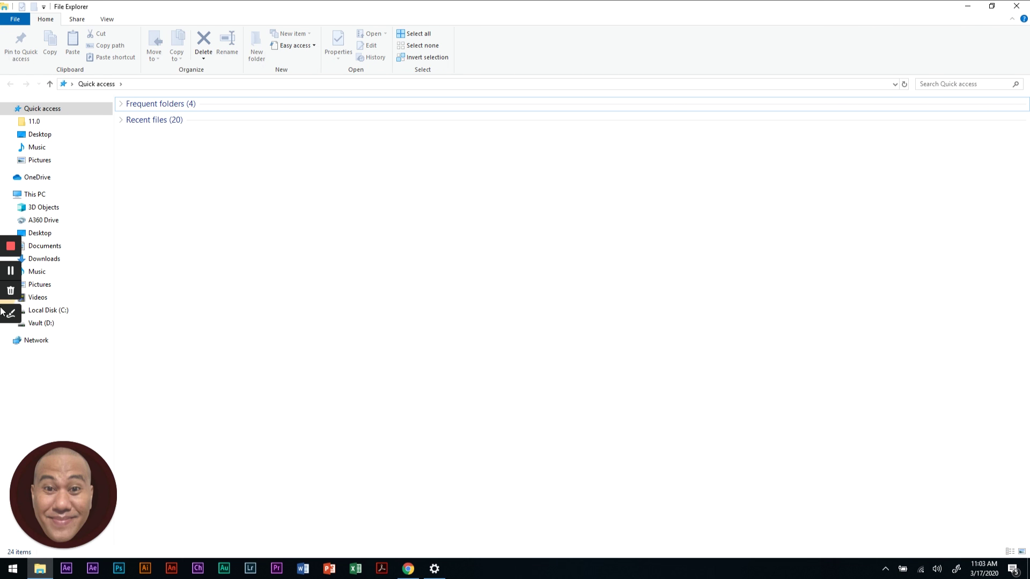
left_click(36, 355)
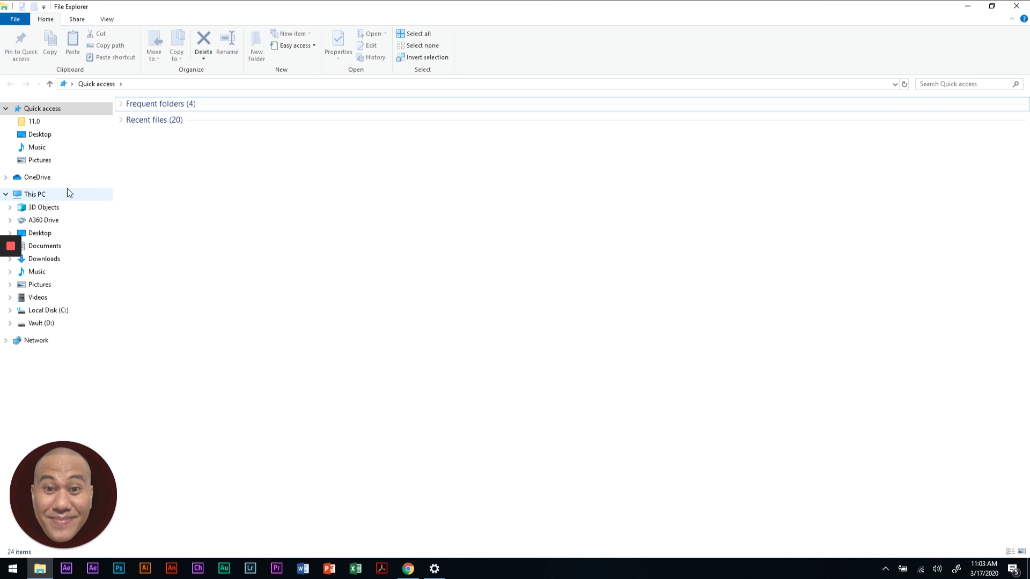
left_click(47, 195)
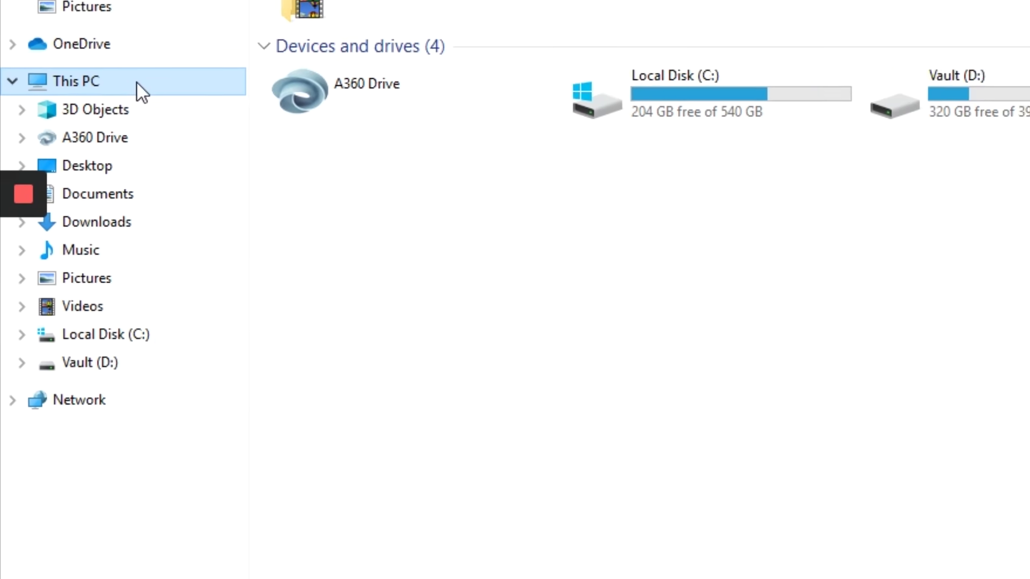
right_click(62, 197)
left_click(143, 113)
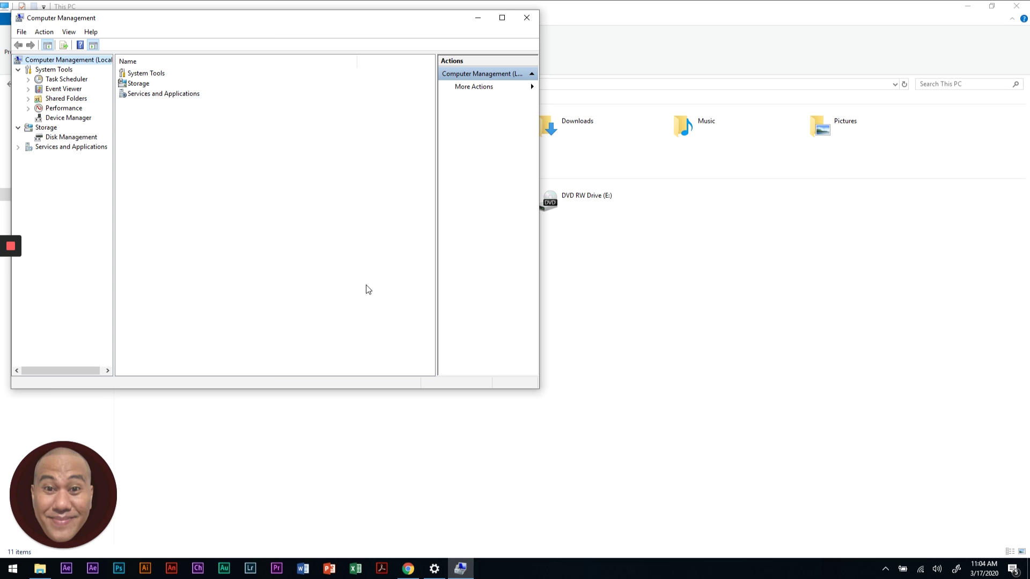
- Maximise Computer Management and open Device Manager with Cameras expanded
key("super+Up")
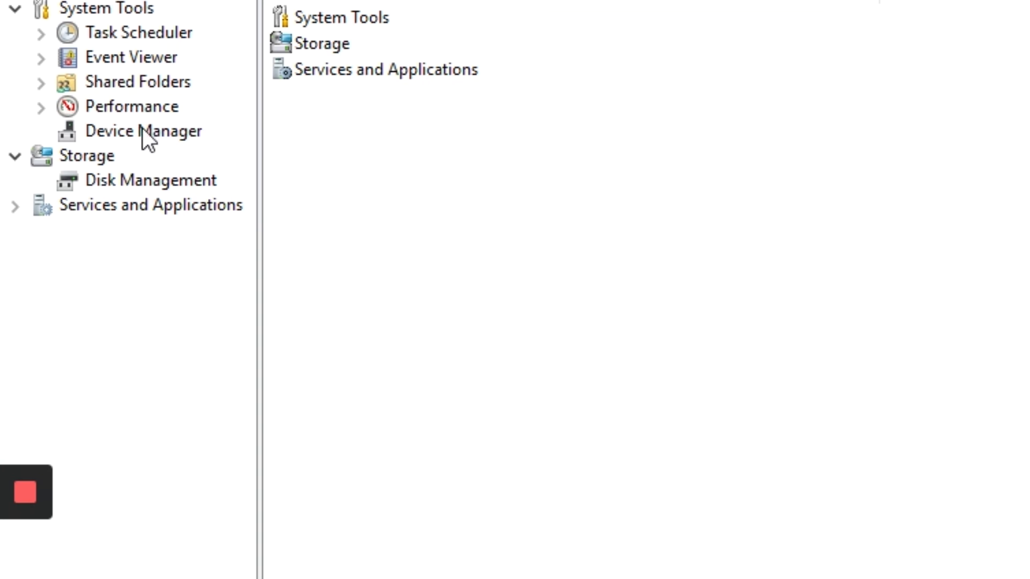
left_click(183, 136)
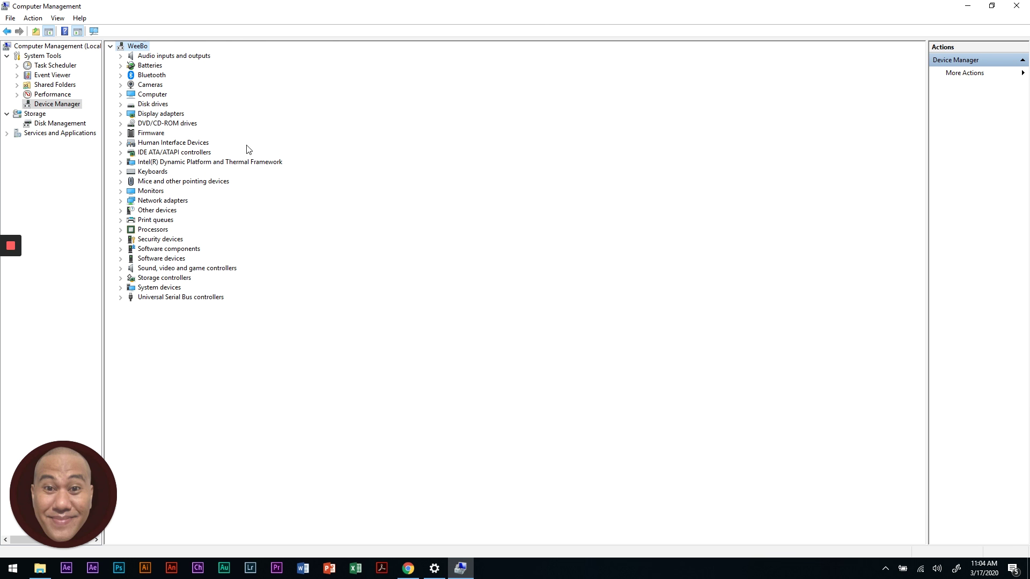
left_click(120, 84)
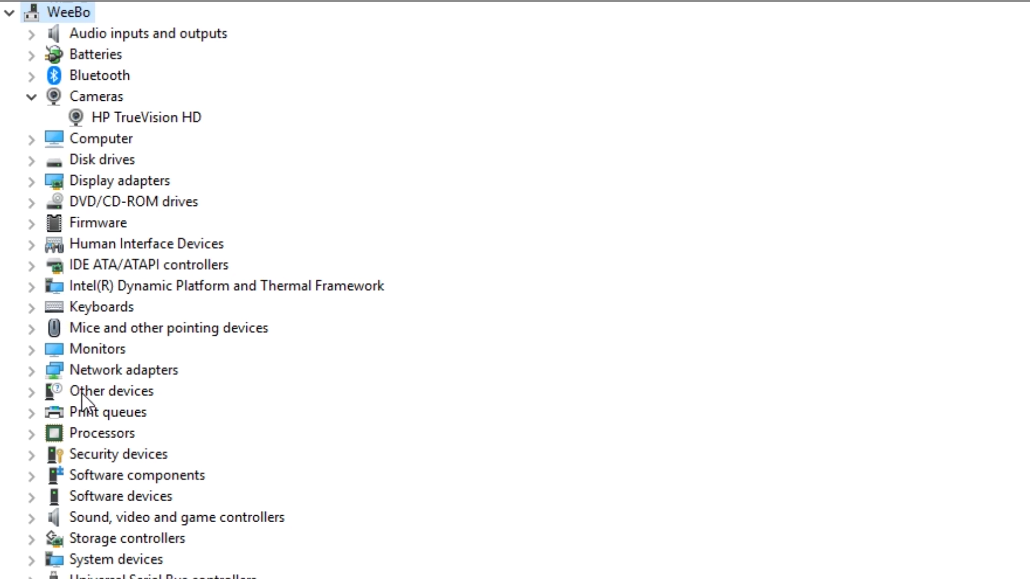
- Inspect the six Audio inputs and outputs devices, then select HP TrueVision HD under Cameras
left_click(31, 36)
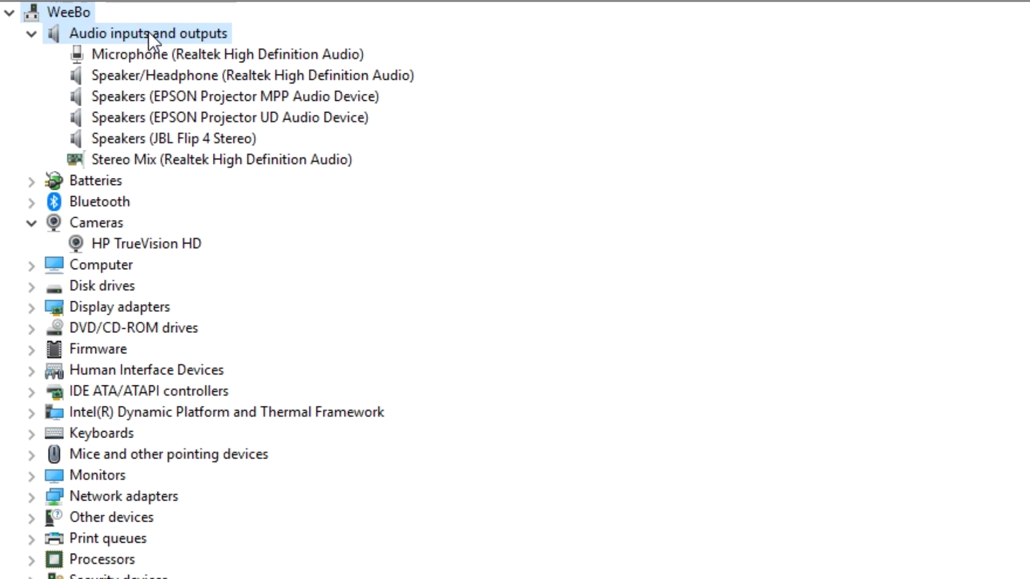
left_click(149, 32)
left_click(31, 34)
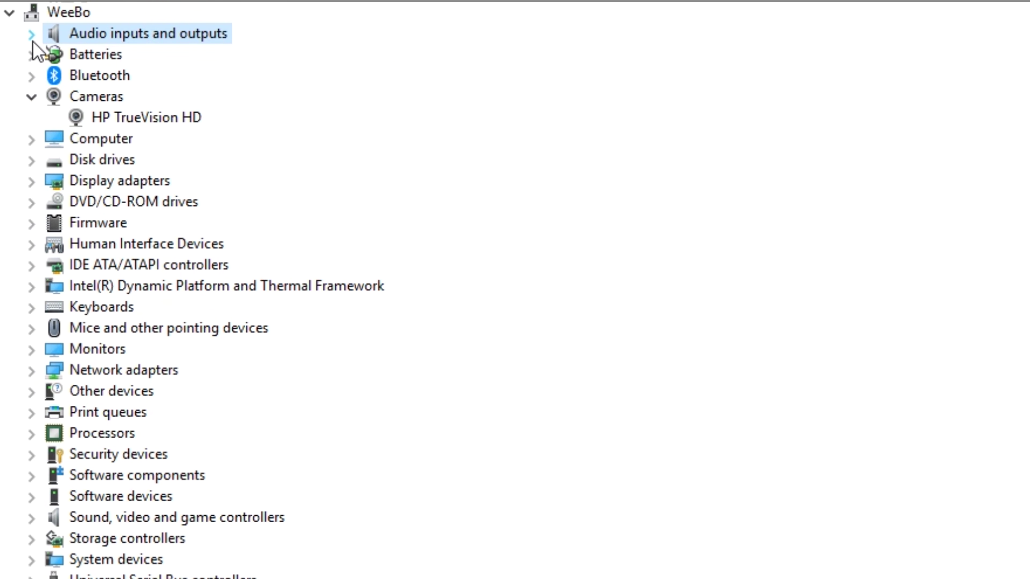
left_click(31, 96)
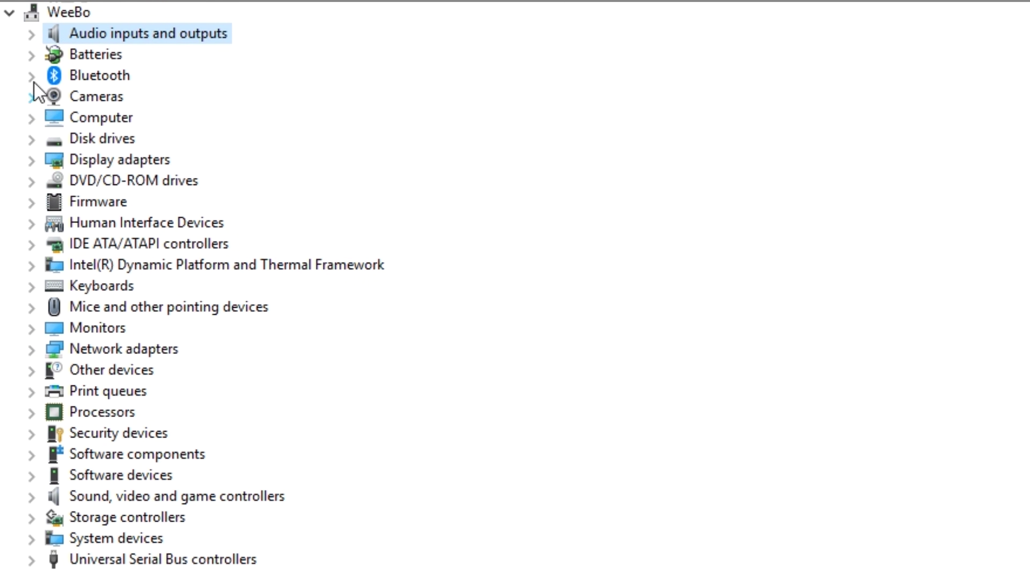
left_click(38, 37)
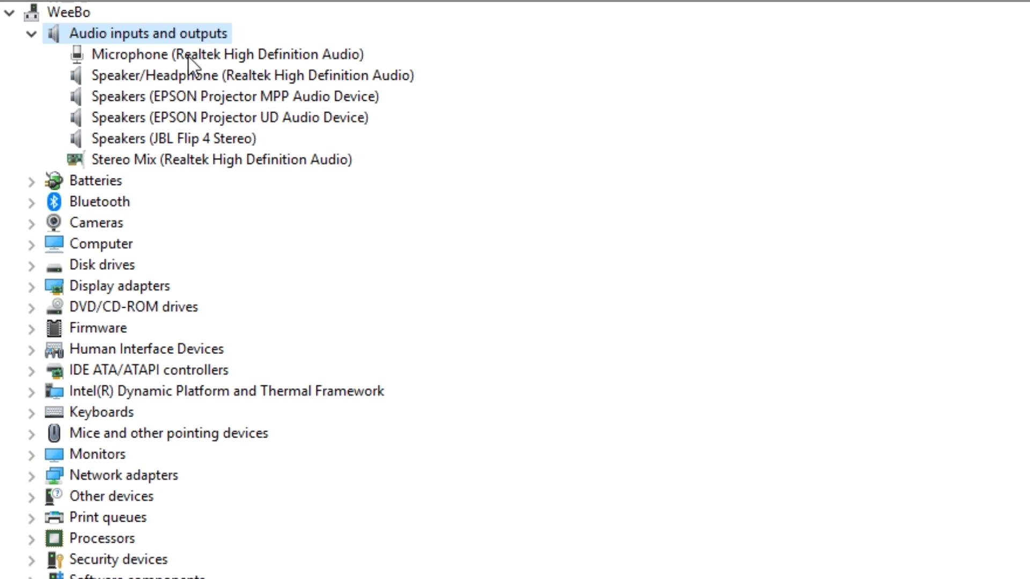
left_click(31, 36)
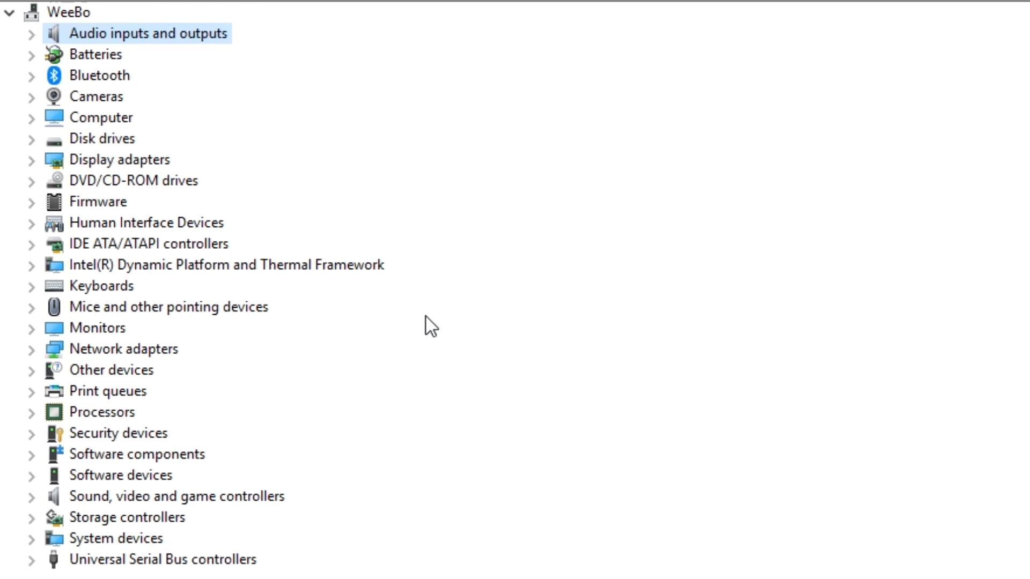
left_click(31, 97)
left_click(147, 118)
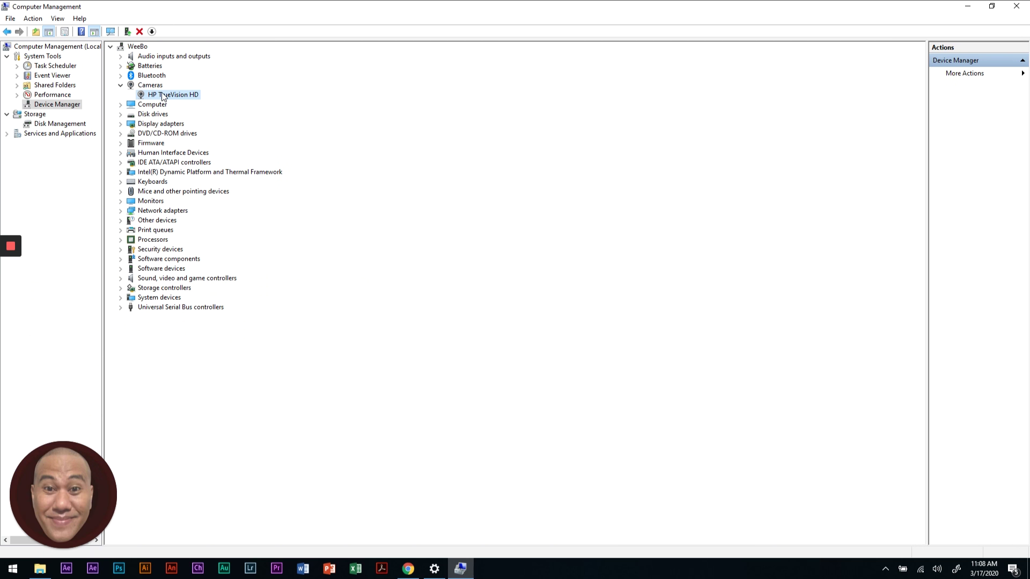
- Uninstall the HP TrueVision HD camera device and confirm the removal
left_click(121, 85)
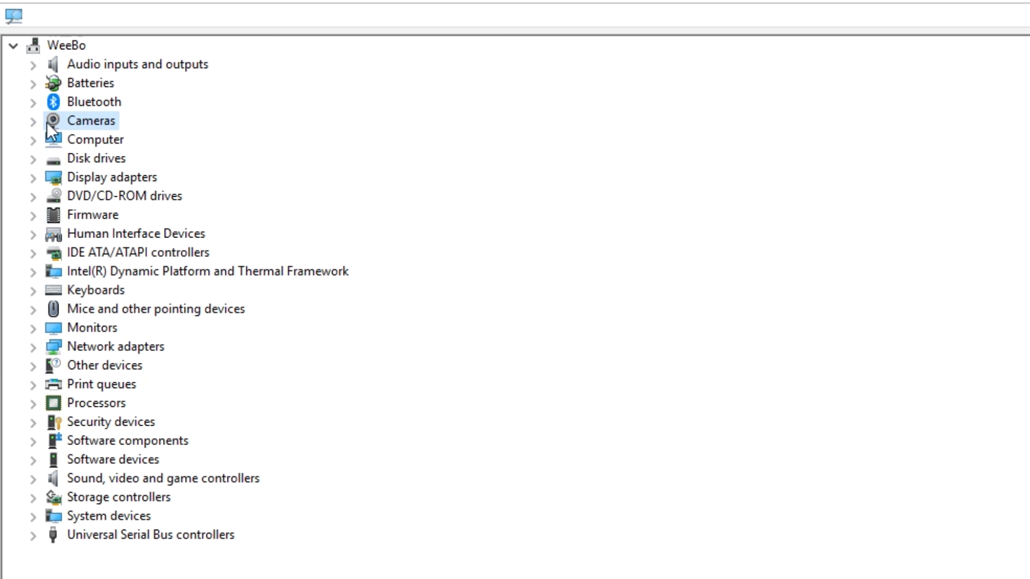
left_click(33, 123)
left_click(101, 140)
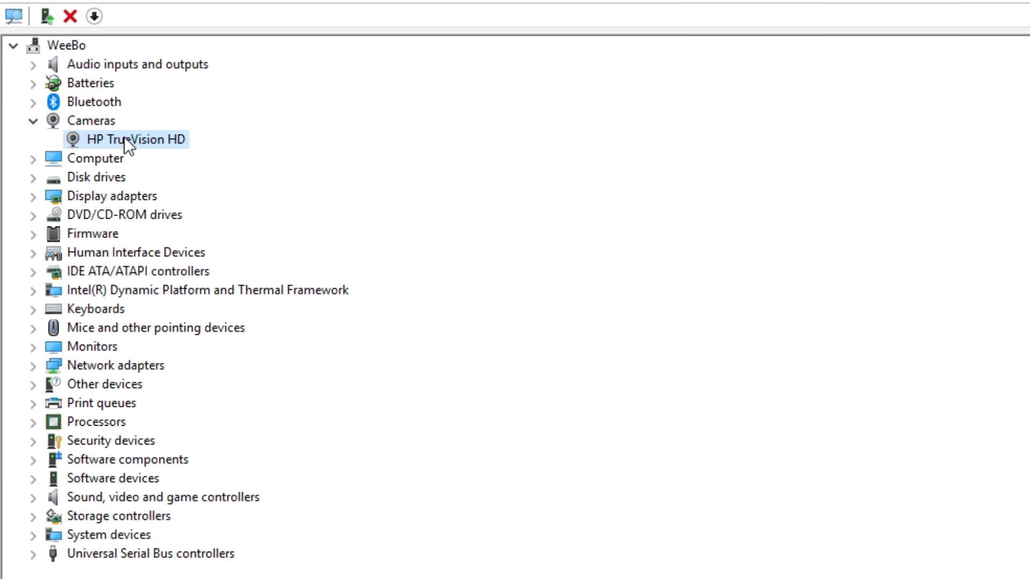
right_click(123, 138)
left_click(221, 198)
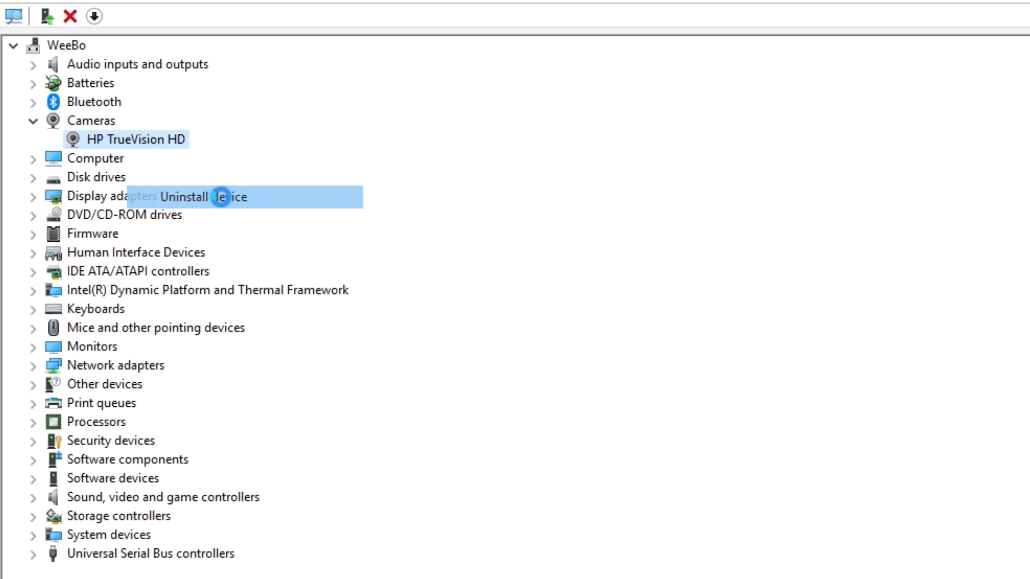
left_click(837, 553)
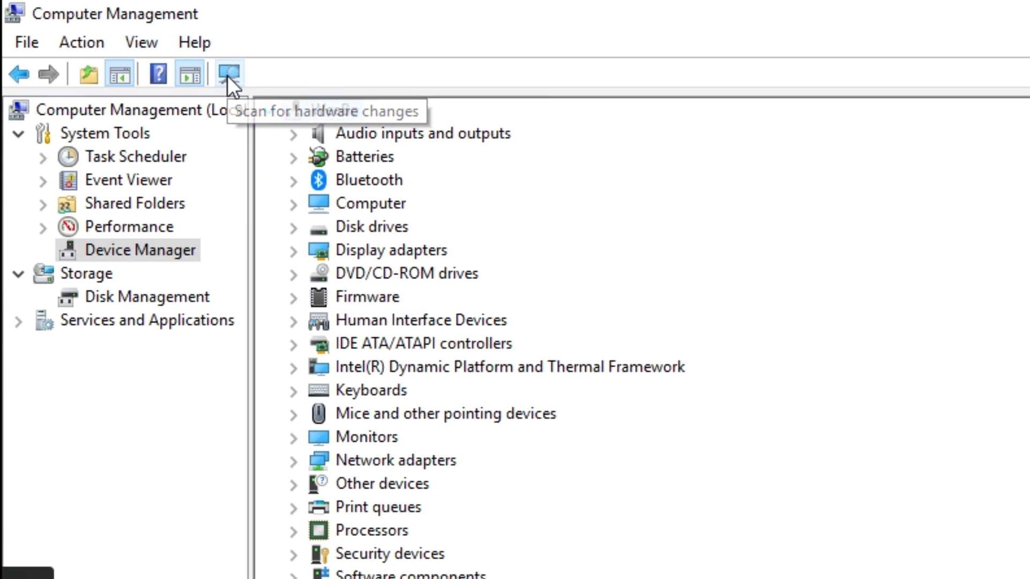
- Scan for hardware changes and verify HP TrueVision HD reappears under Cameras
left_click(227, 75)
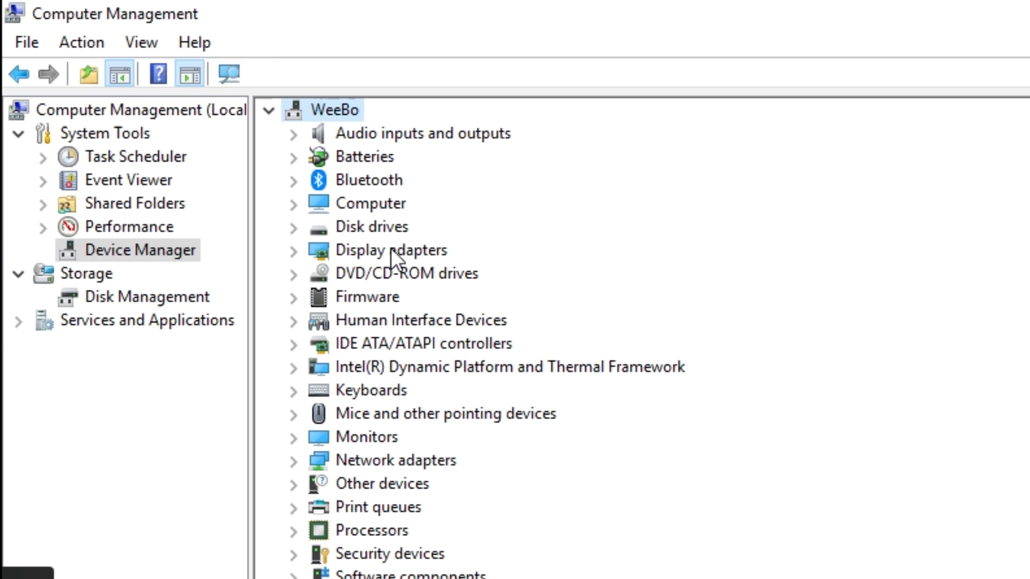
left_click(229, 75)
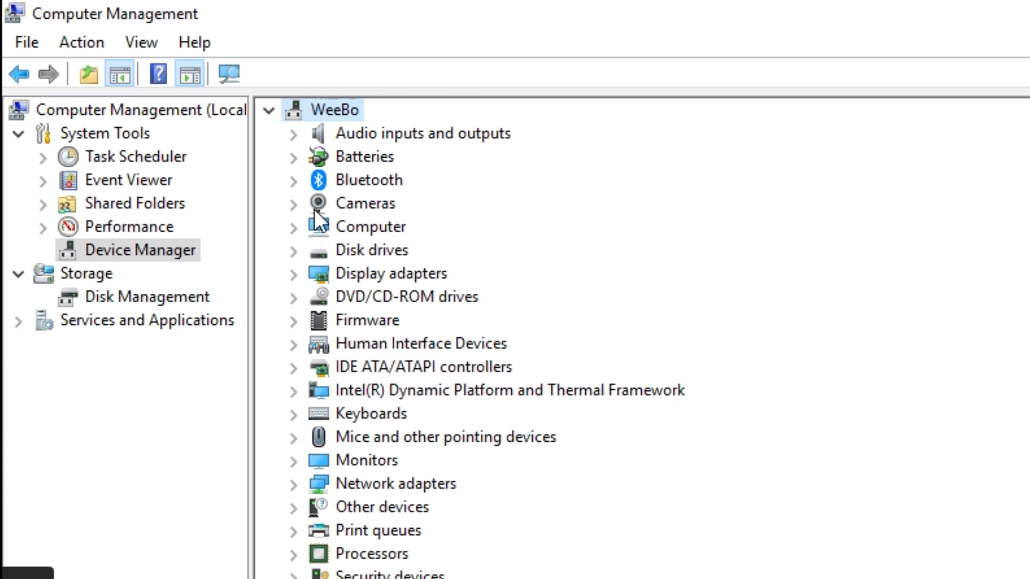
left_click(295, 203)
left_click(353, 224)
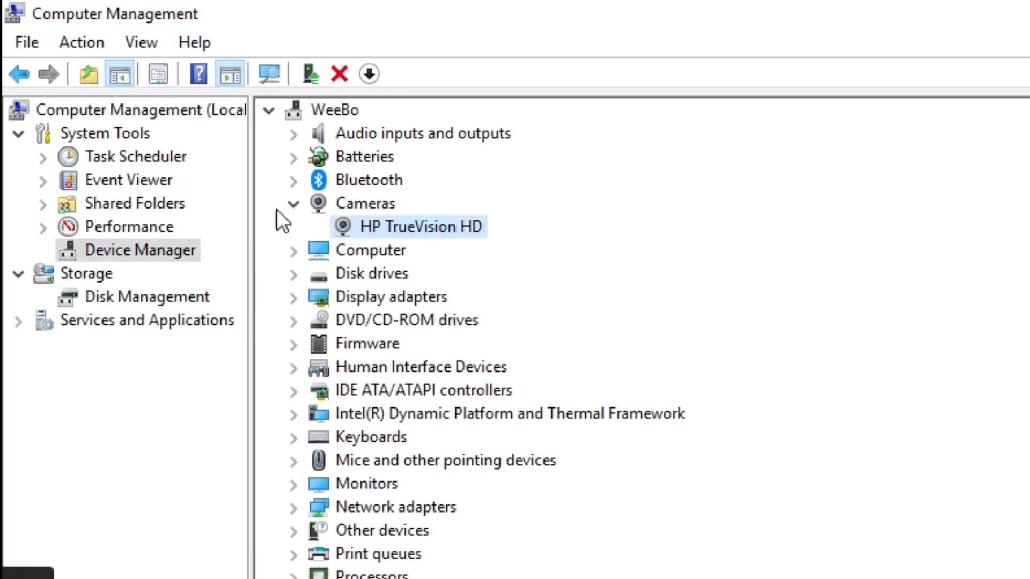
left_click(293, 203)
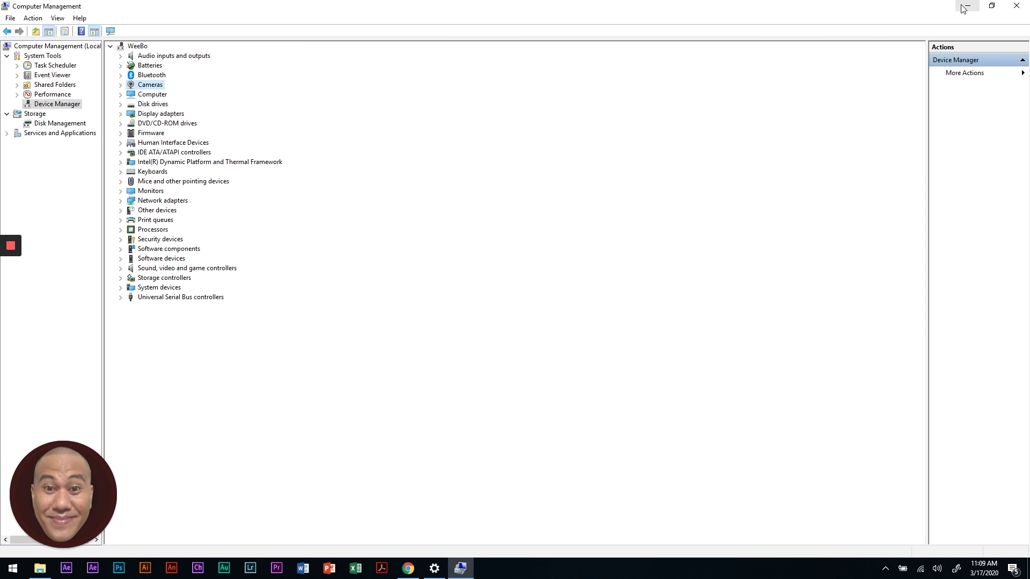
- Minimise Computer Management, close the This PC window and return to Meet's microphone list
left_click(963, 8)
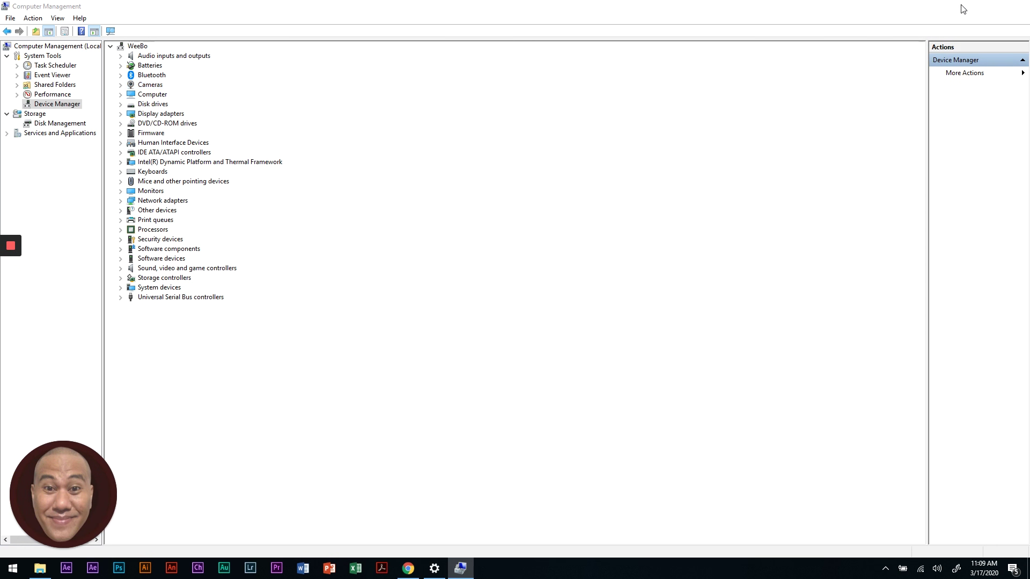
left_click(1015, 13)
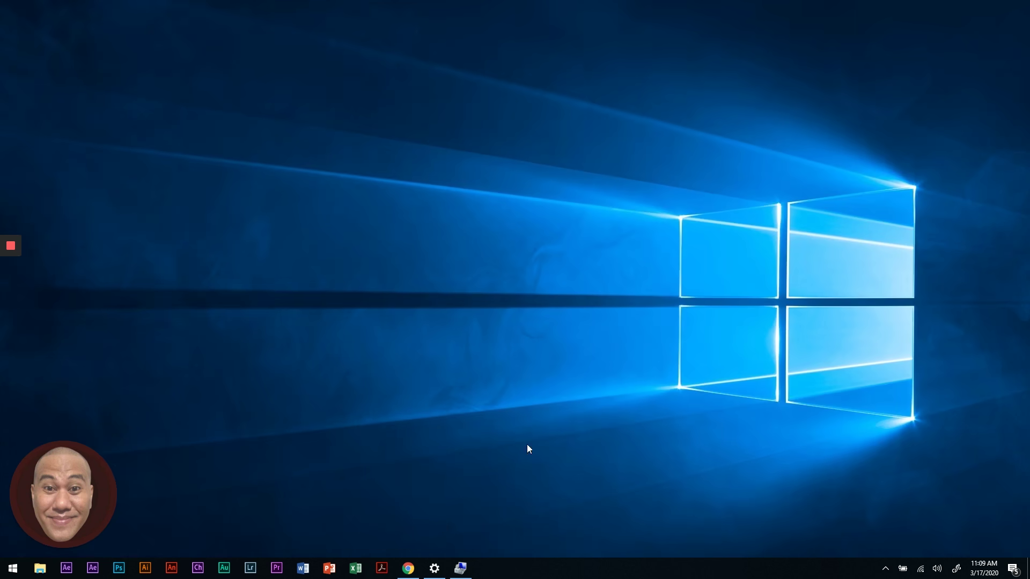
left_click(407, 567)
left_click(542, 230)
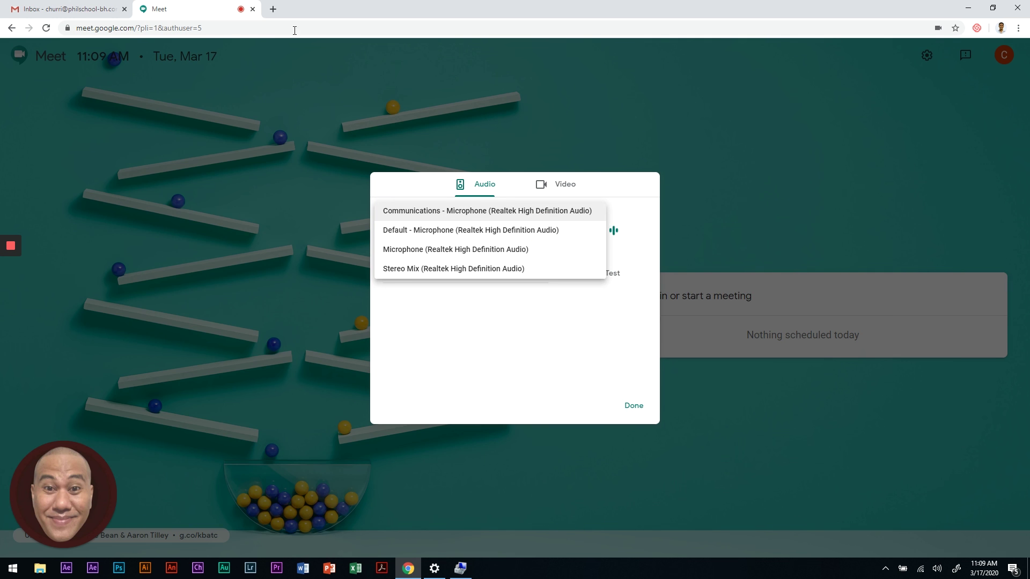
- Close the old Meet tab and reopen Meet from Gmail's Google apps launcher
middle_click(195, 9)
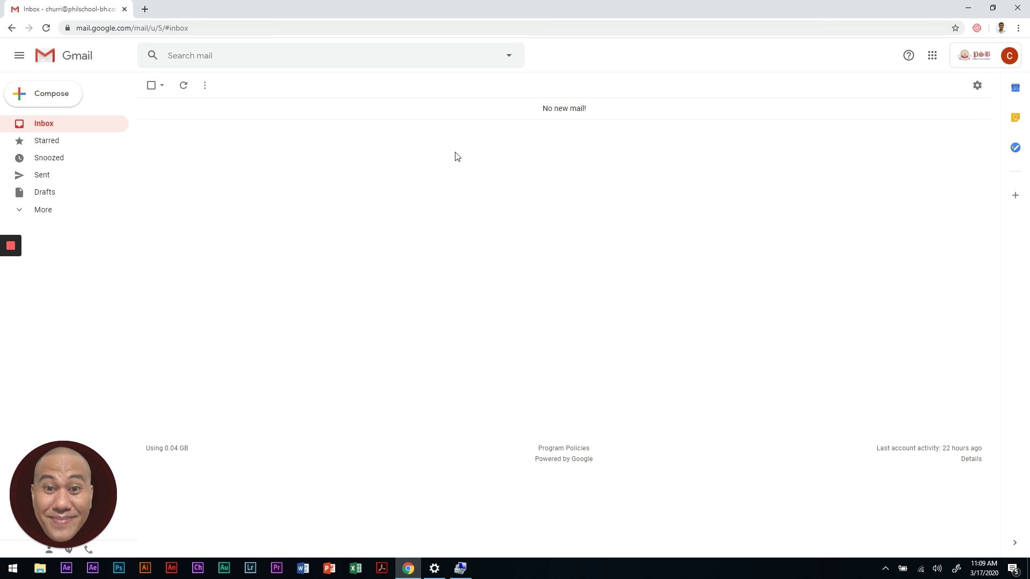
left_click(932, 56)
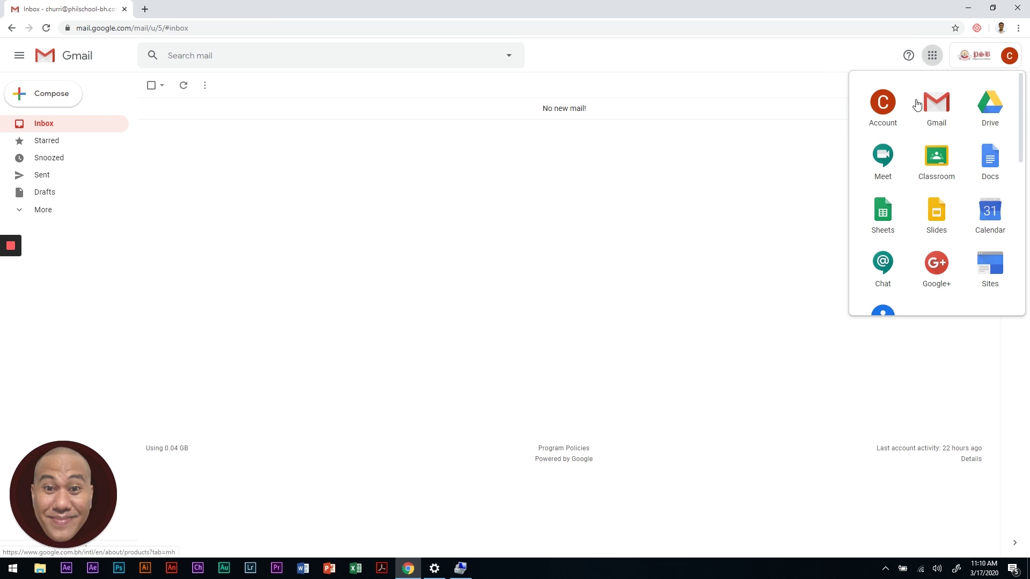
left_click(884, 155)
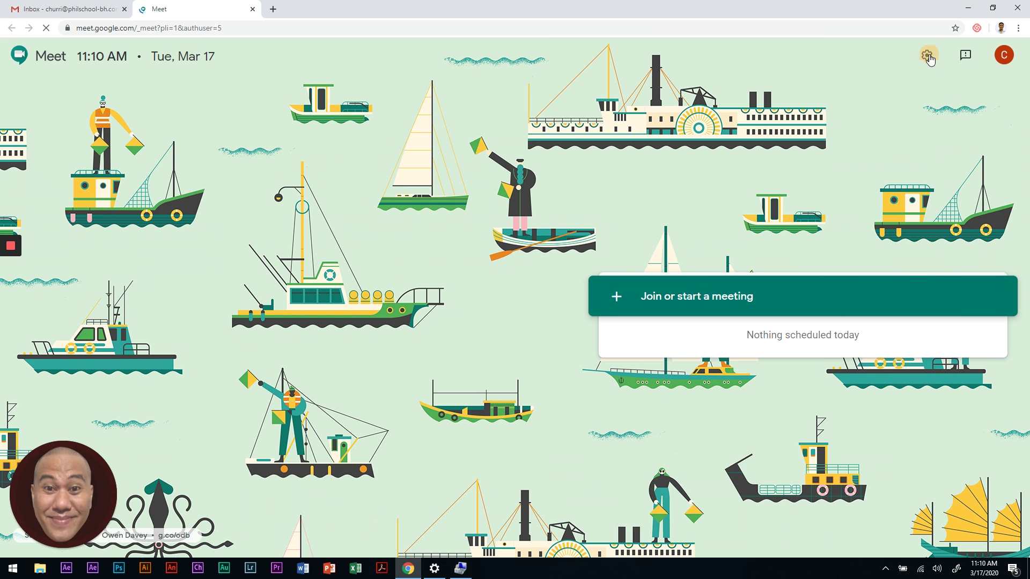
left_click(926, 56)
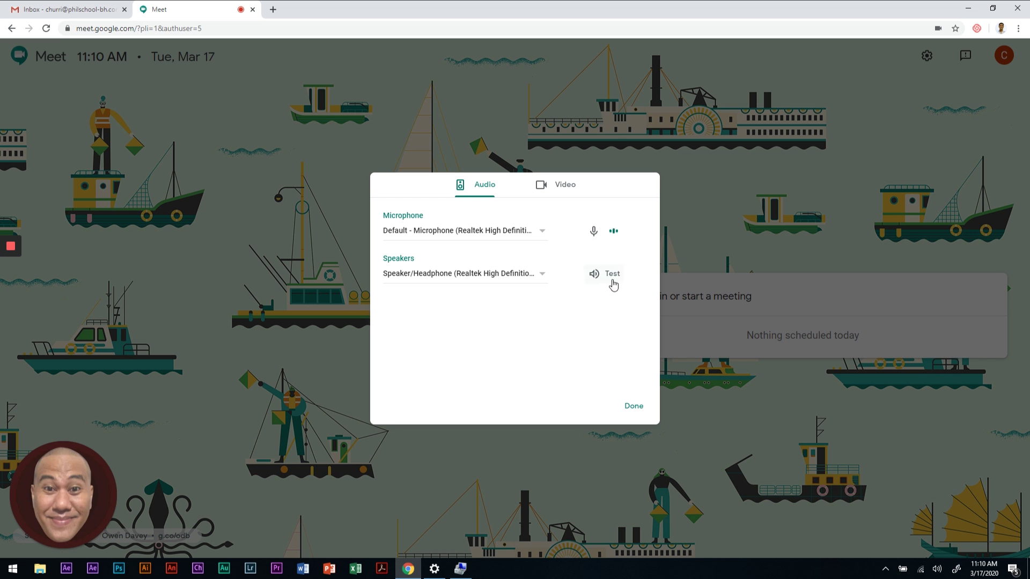
left_click(563, 187)
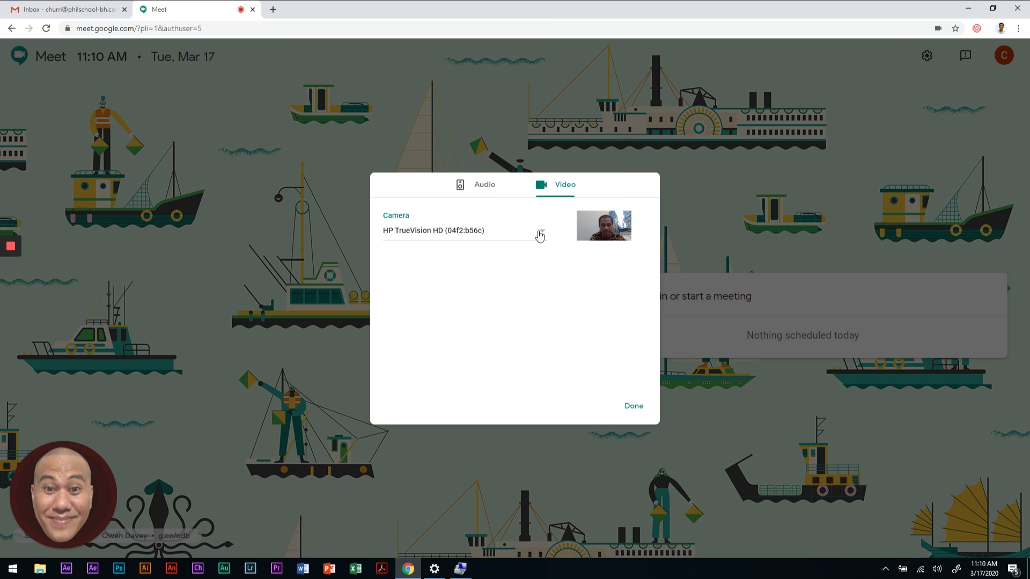
left_click(539, 235)
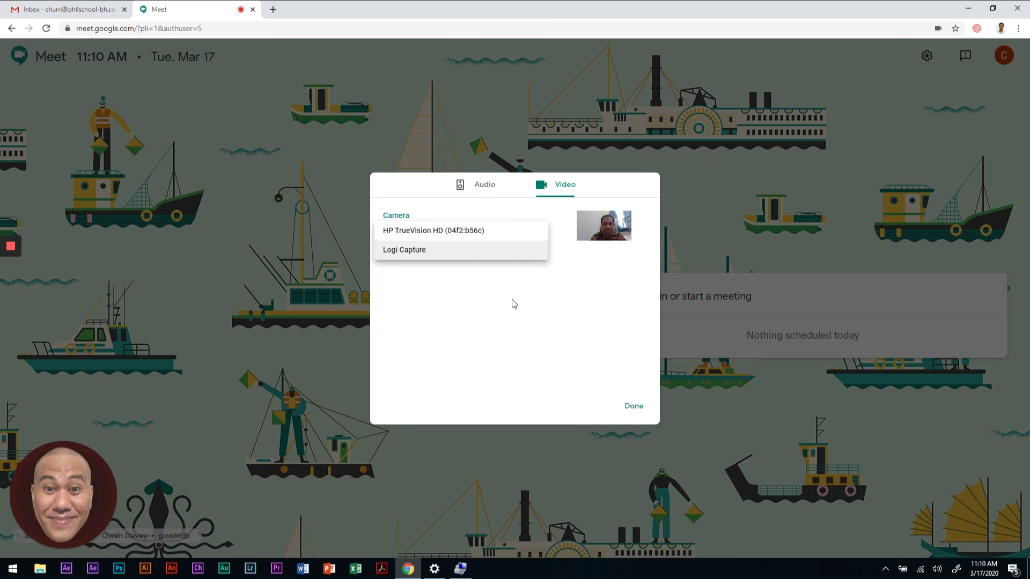
left_click(638, 409)
left_click(638, 407)
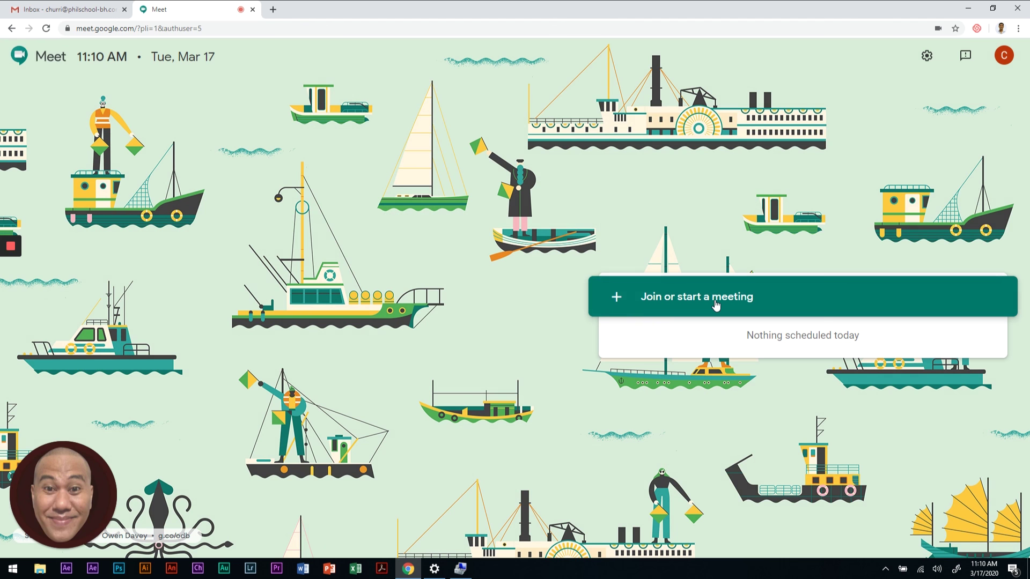